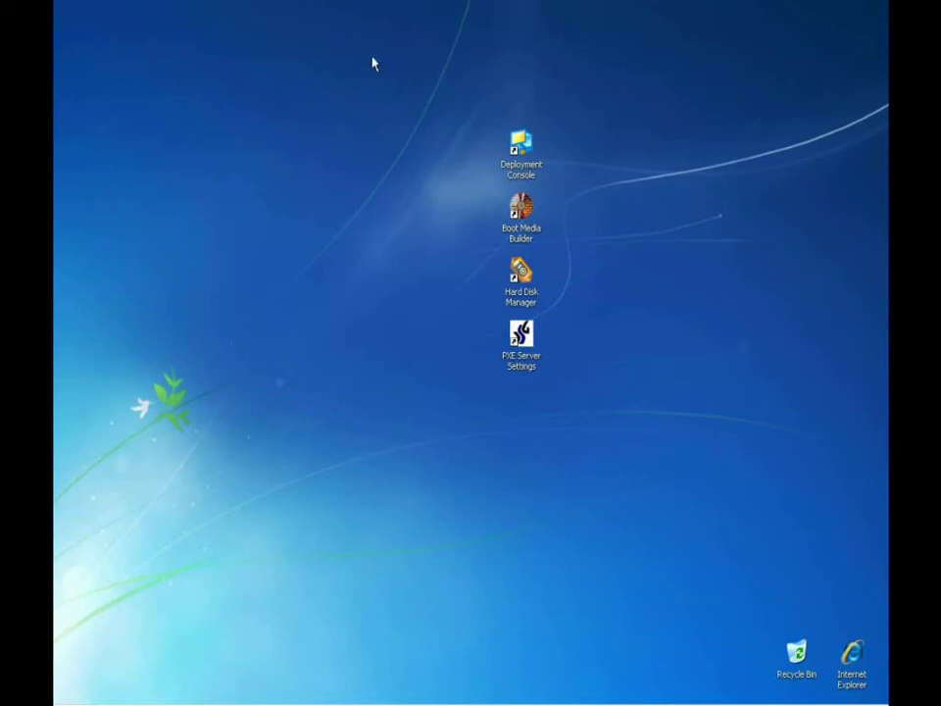
Launch Boot Media Builder and begin a new boot media configuration using the WinPE environment.
double_click(526, 211)
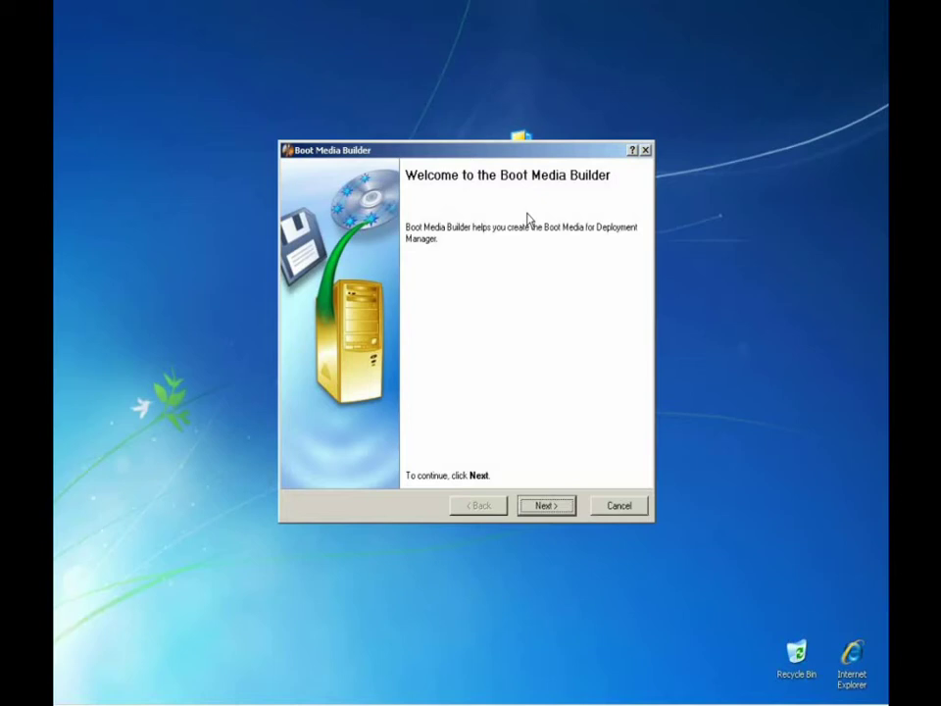
click(565, 508)
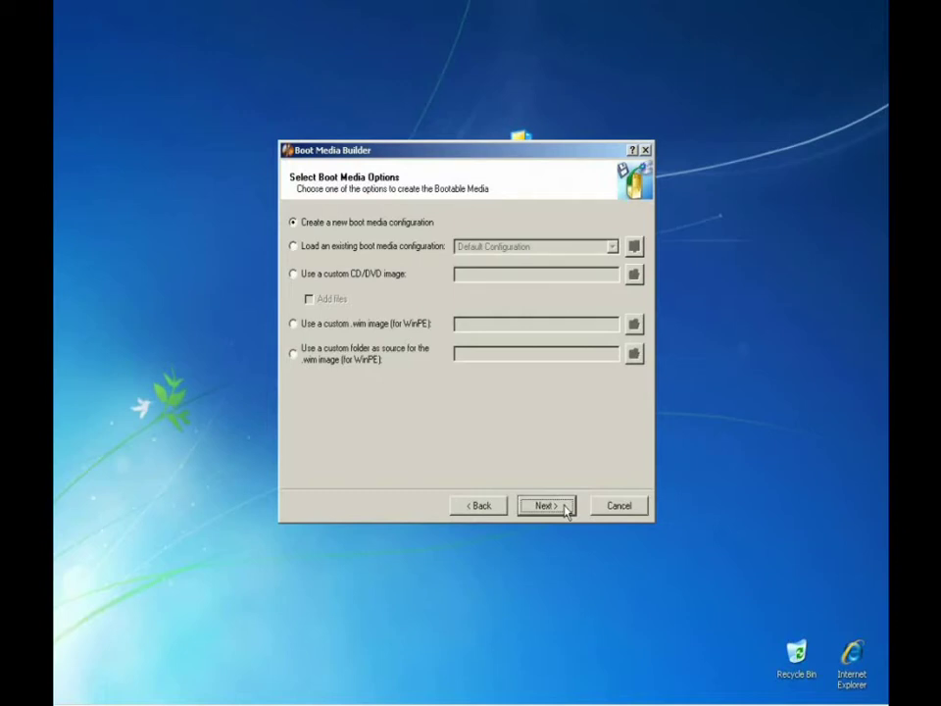
click(566, 508)
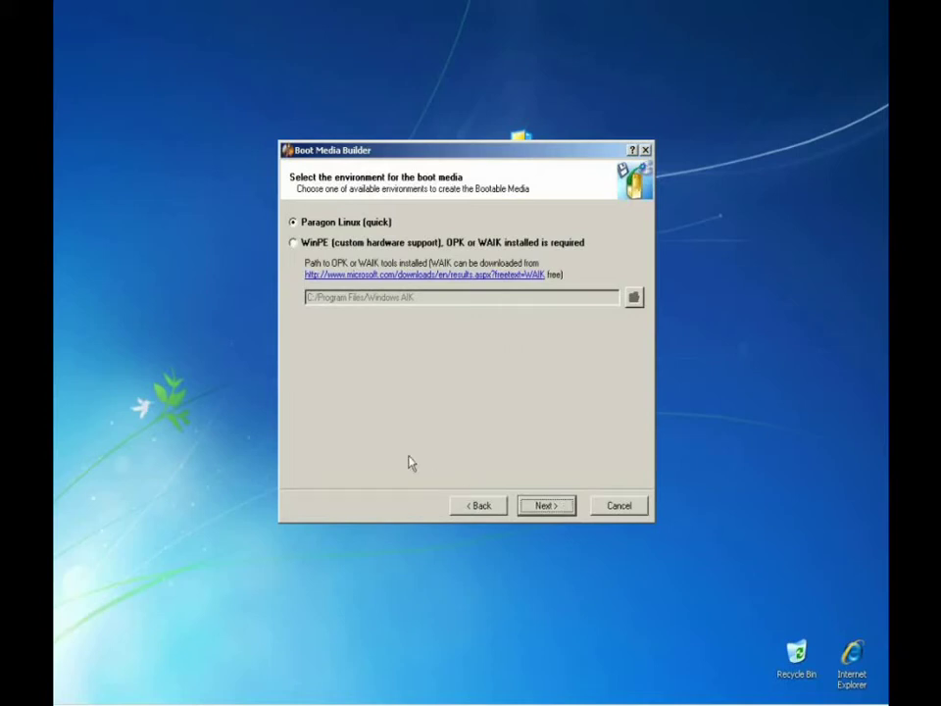
click(293, 243)
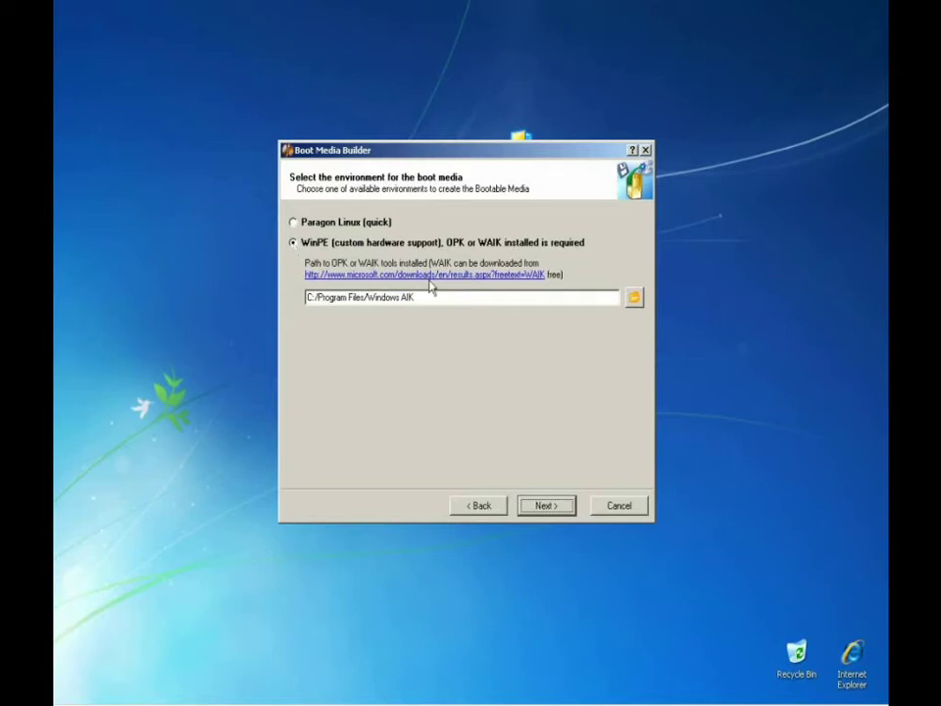
click(566, 508)
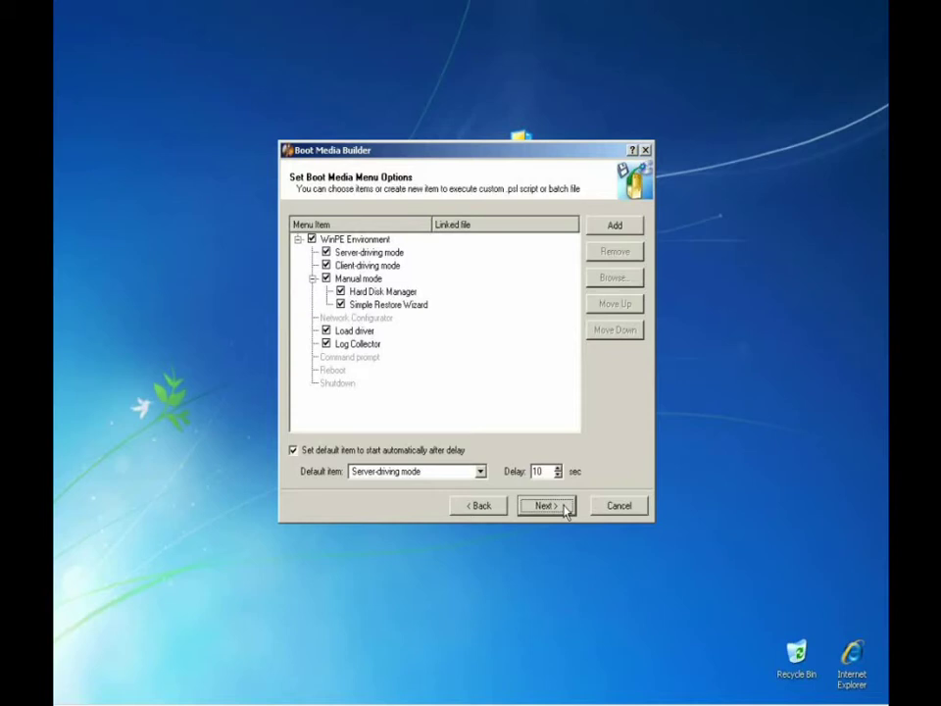
Add a 'Custom Task' menu item linked to Custom_Task.psl, keeping Server-driving mode as default.
click(628, 228)
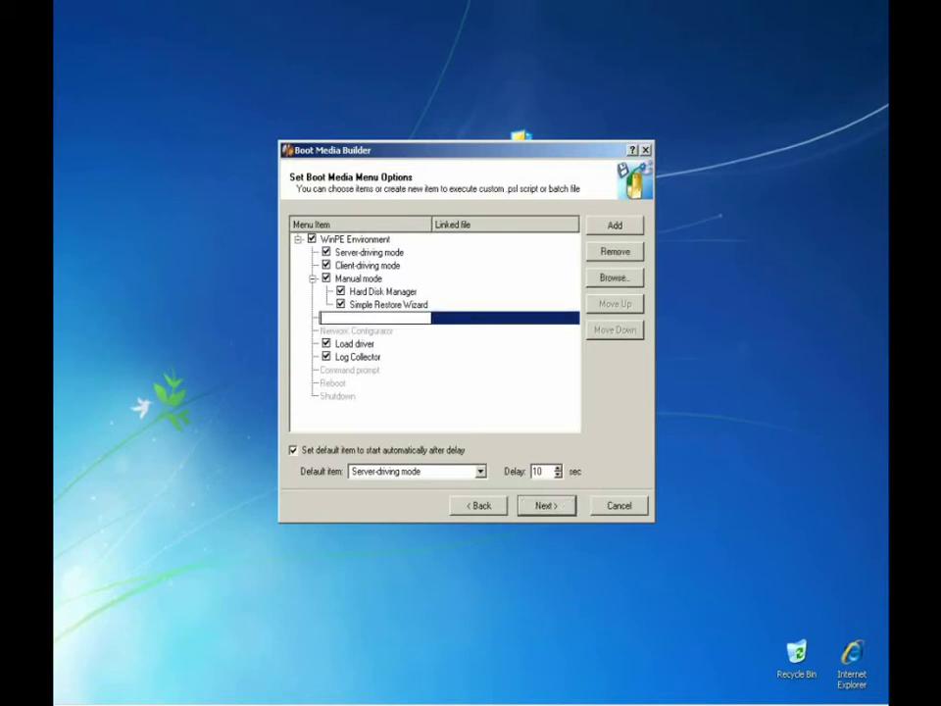
text(Custom Task)
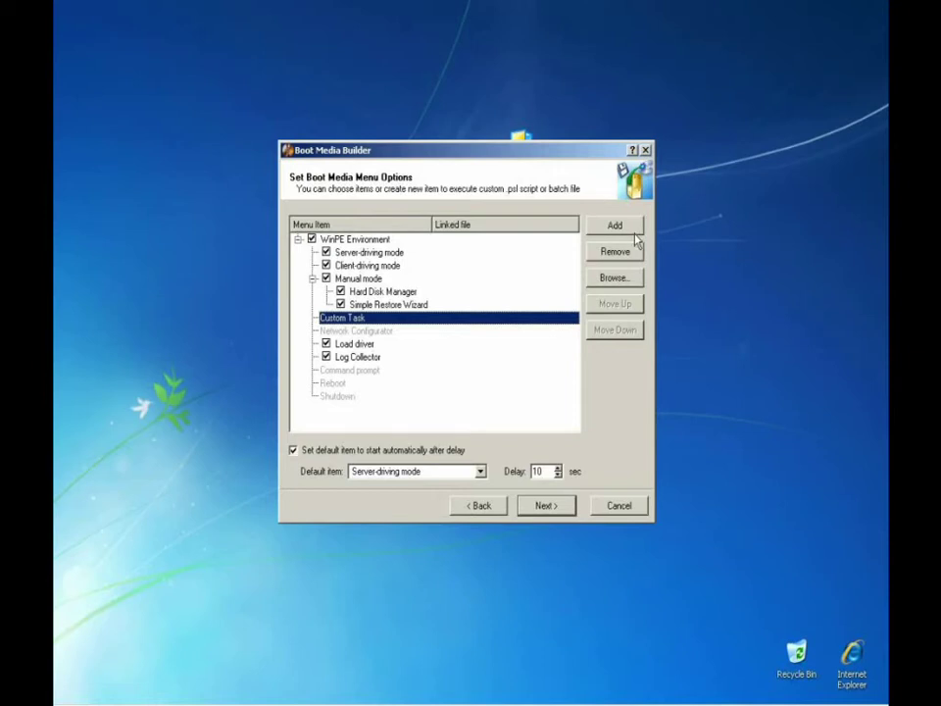
click(634, 278)
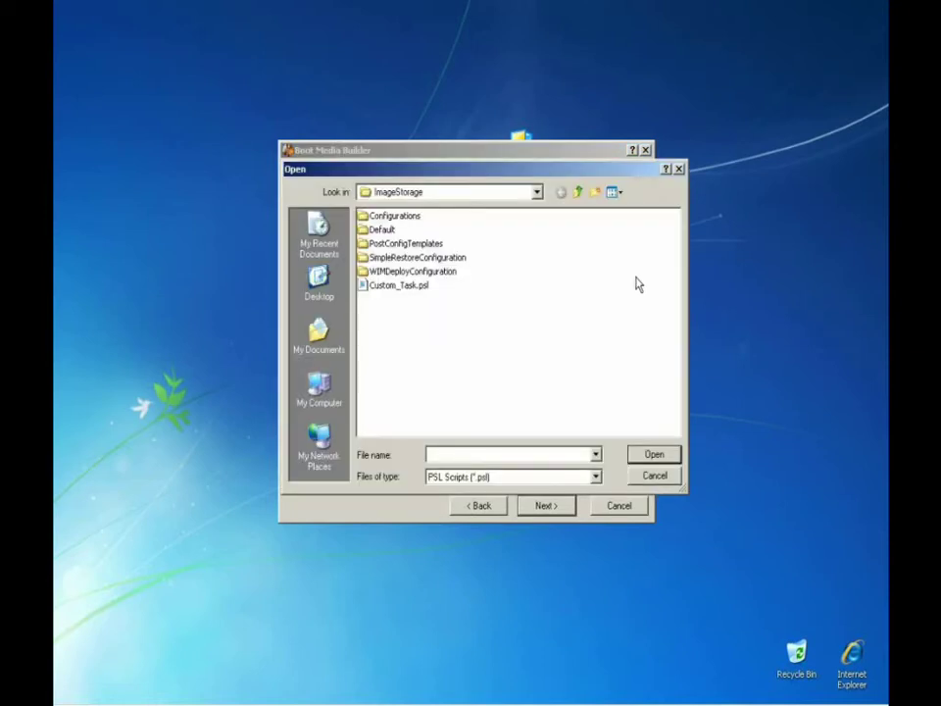
click(414, 291)
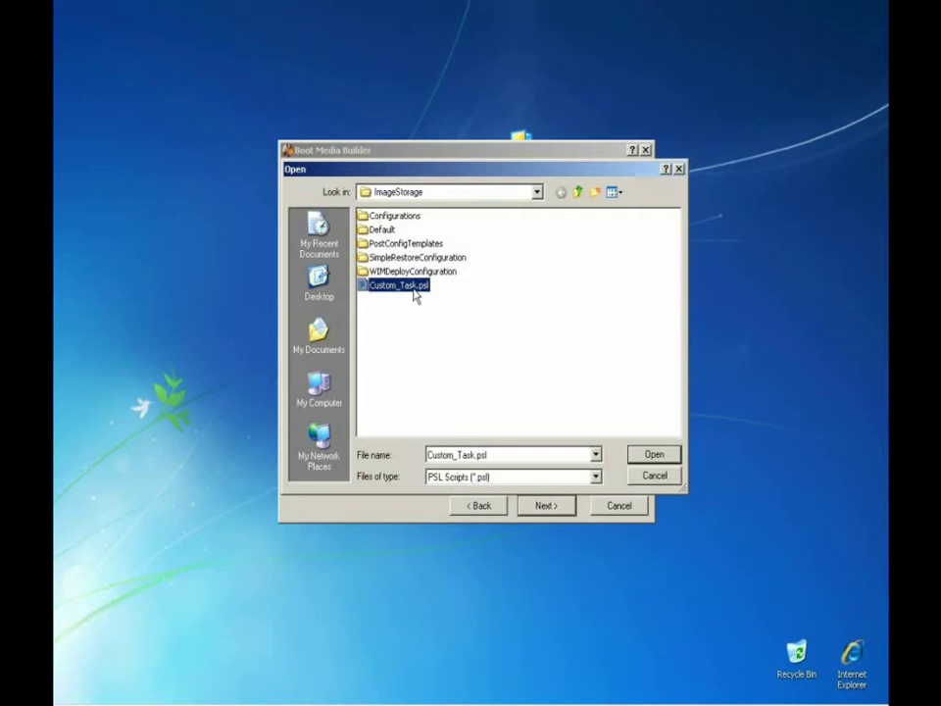
click(667, 455)
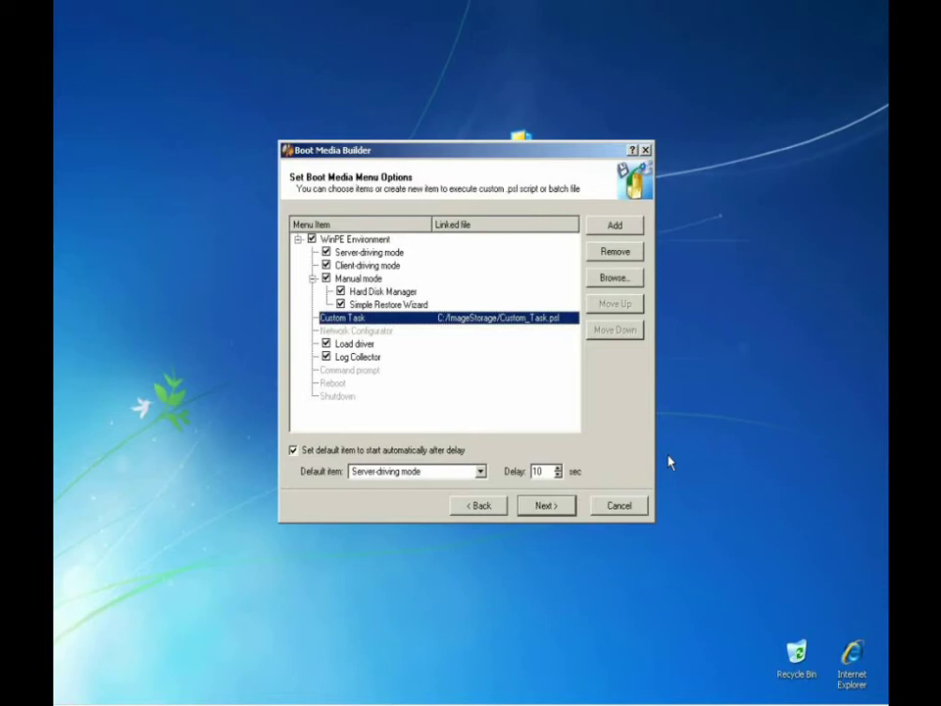
click(480, 472)
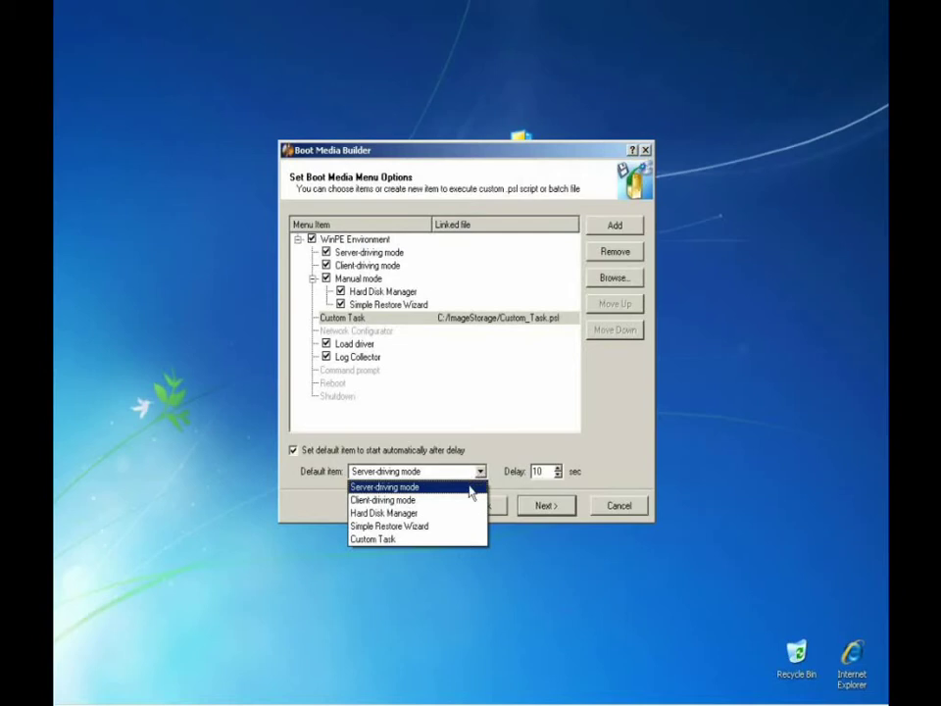
click(471, 490)
Keep automatic network connection and mount the \\deployserver\imagestorage share at boot.
click(566, 507)
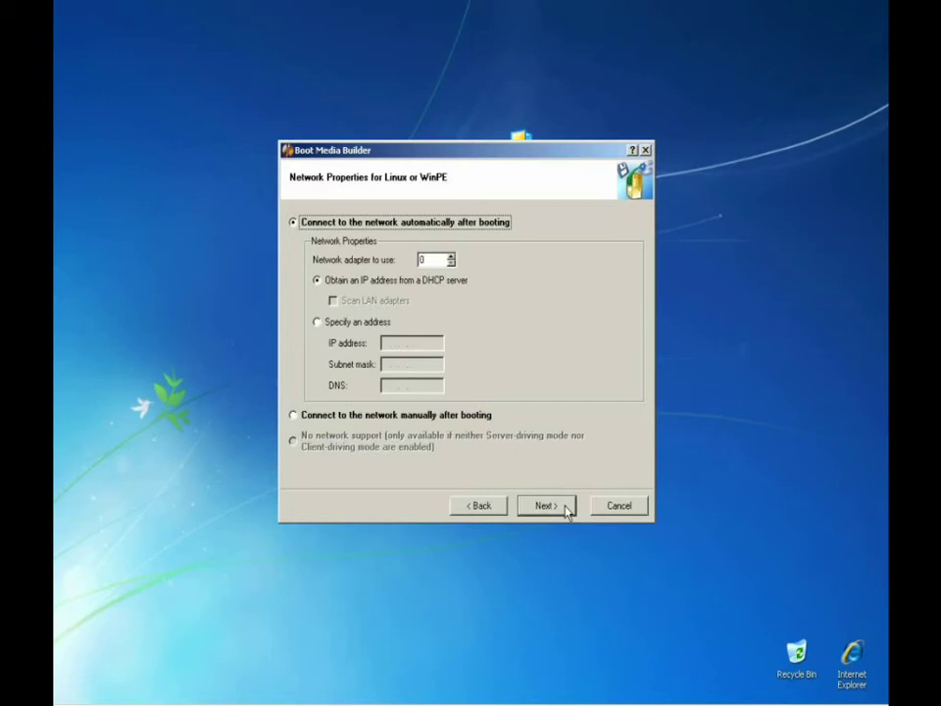
click(566, 511)
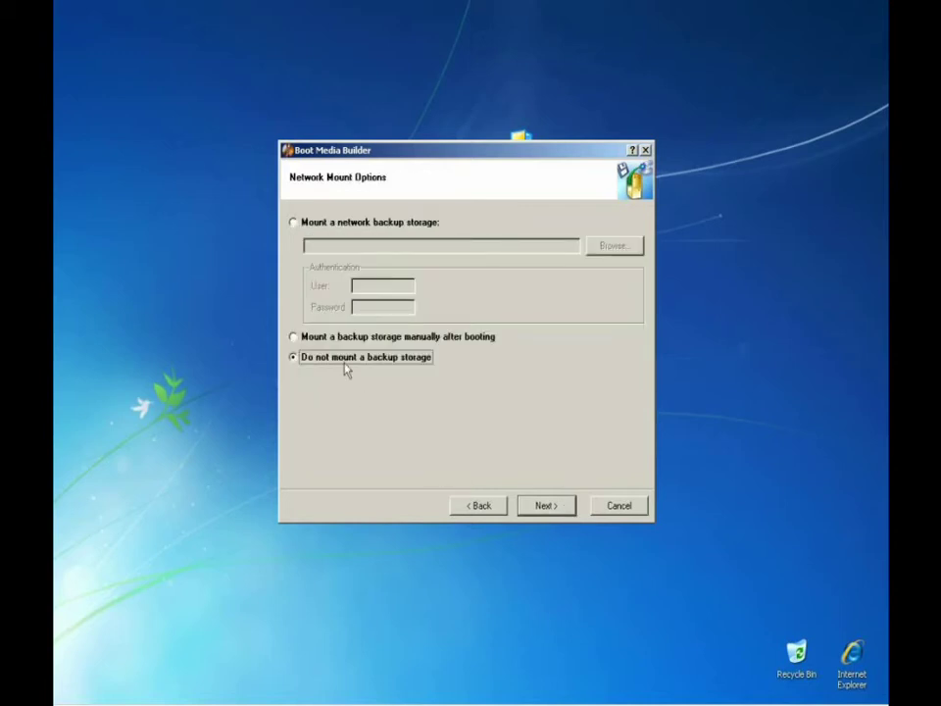
click(333, 223)
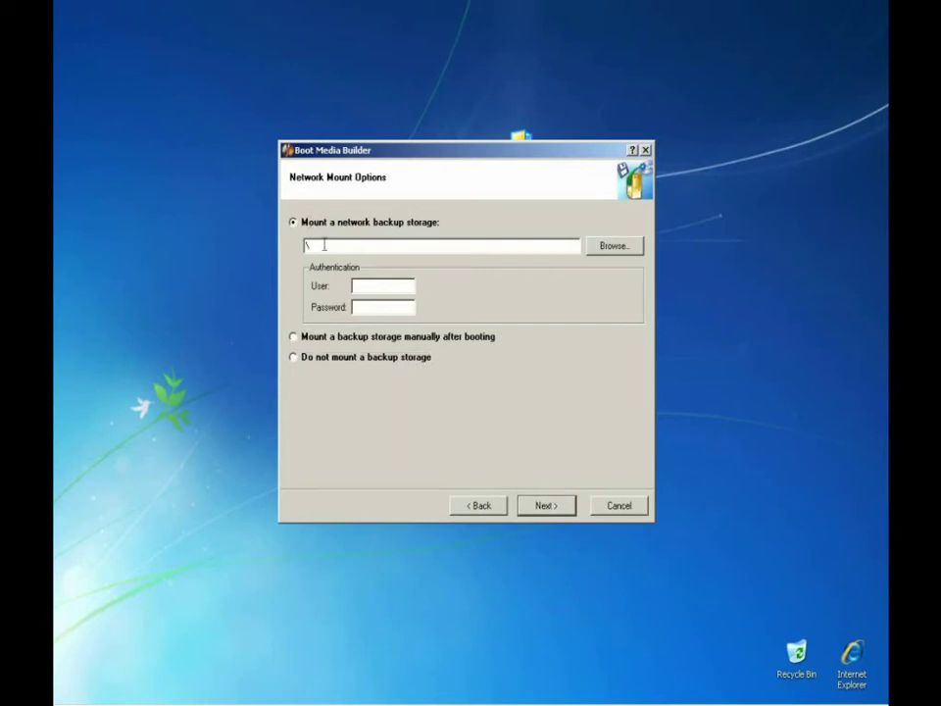
click(324, 245)
text(\\deployserver\imagestorage)
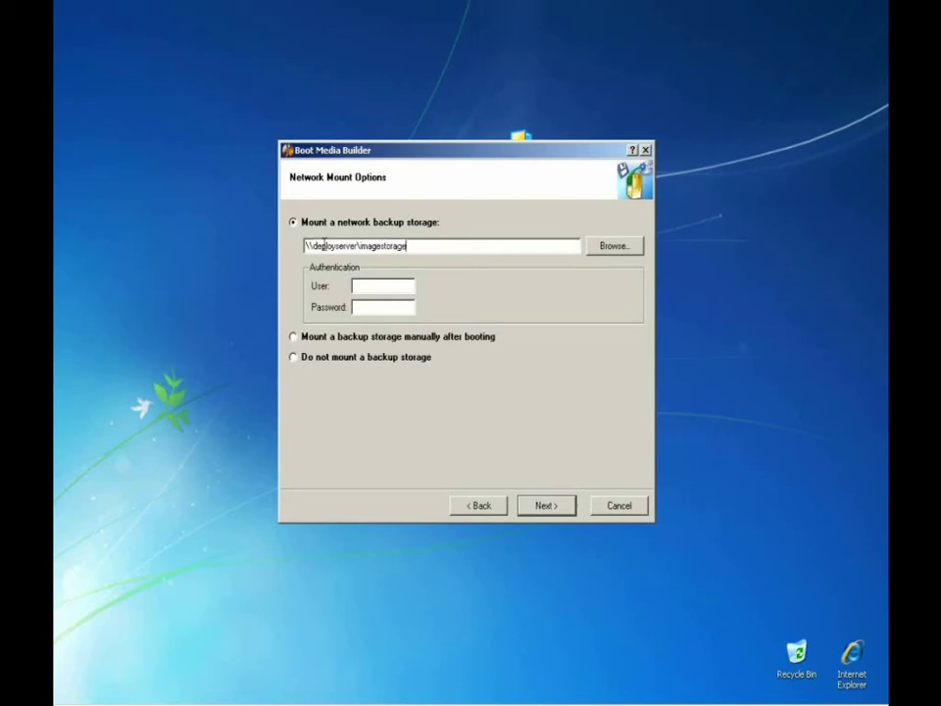
key(Tab)
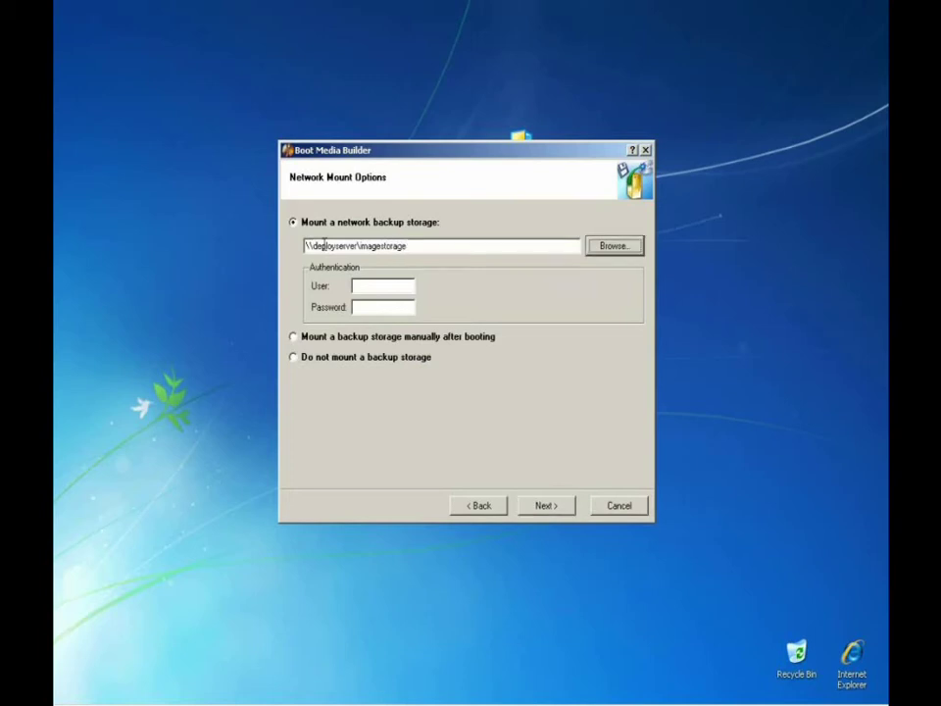
Enter the administrator user name and its password for the network share.
click(357, 286)
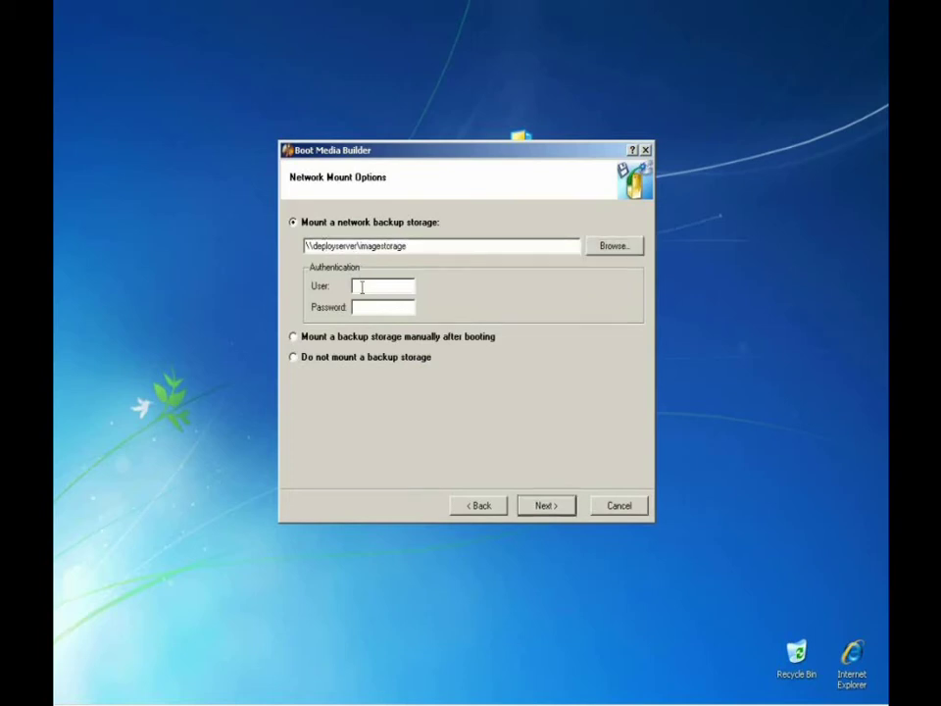
text(administrator)
click(364, 306)
text(pass)
click(561, 507)
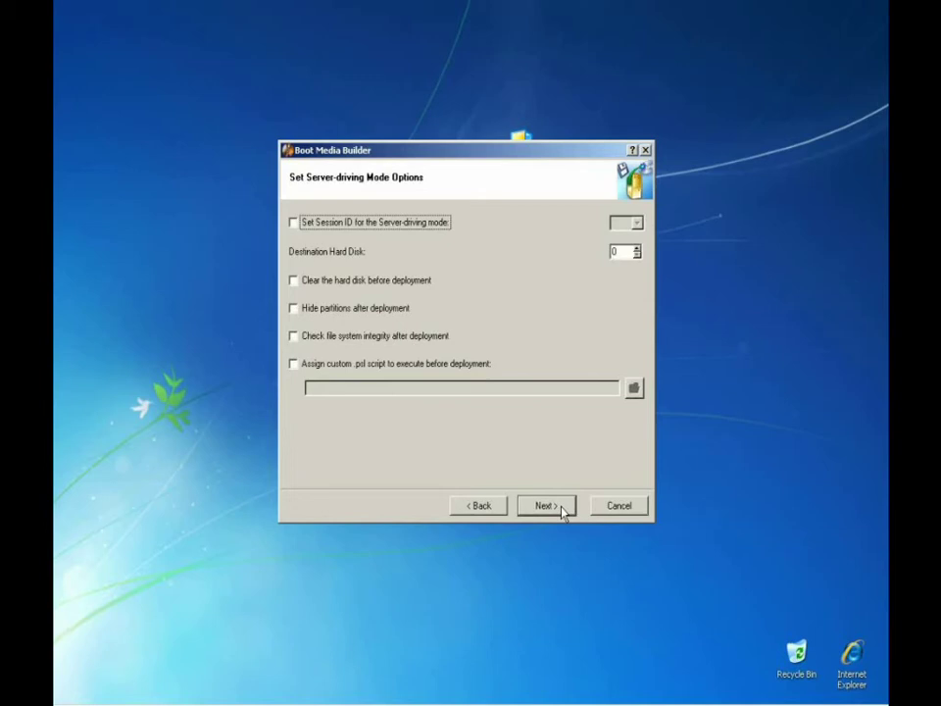
Add the network driver C:/drivers/network/R162323/E1000325.inf on the Deploy Drivers page.
click(564, 512)
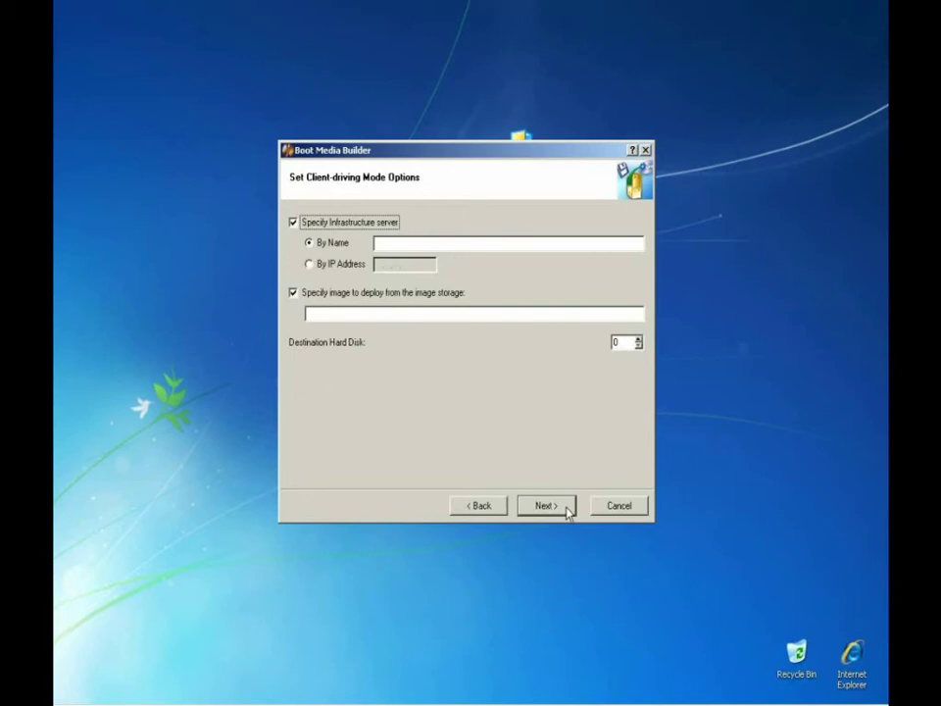
click(546, 506)
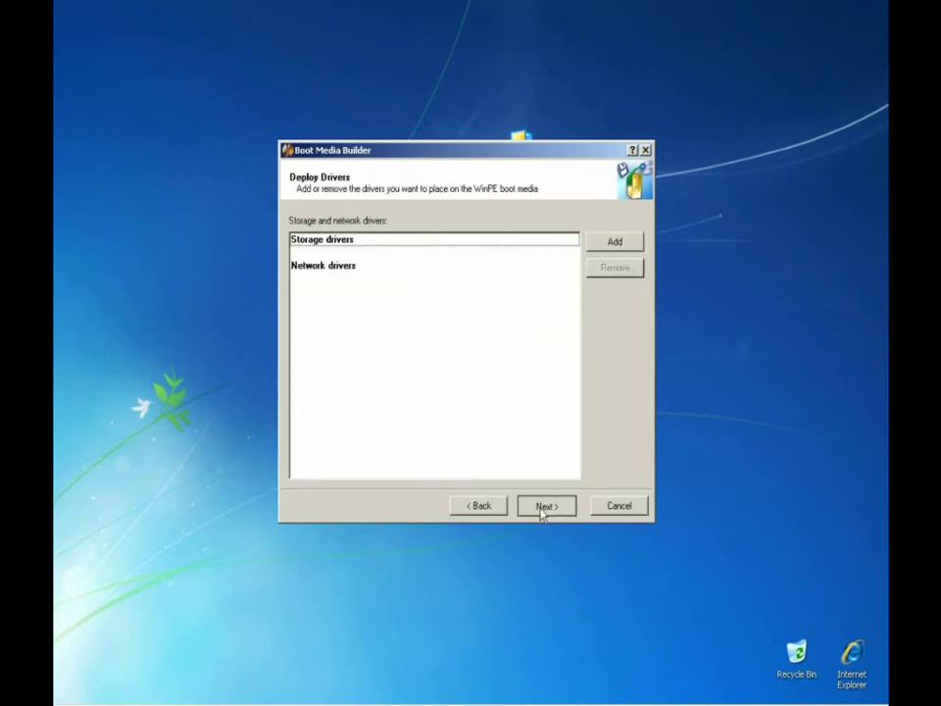
key(Return)
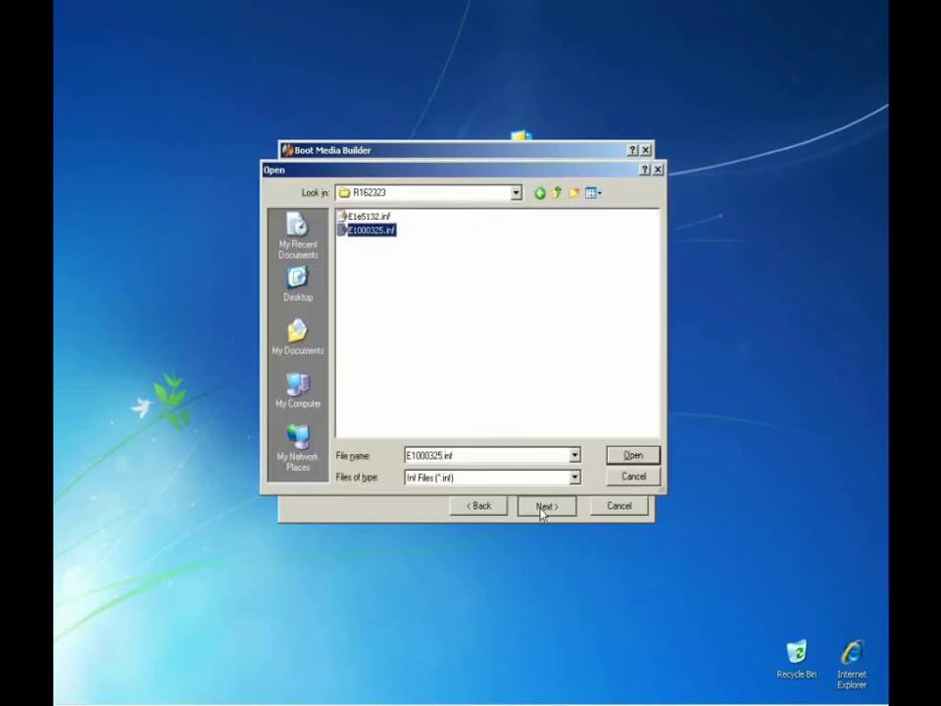
key(Return)
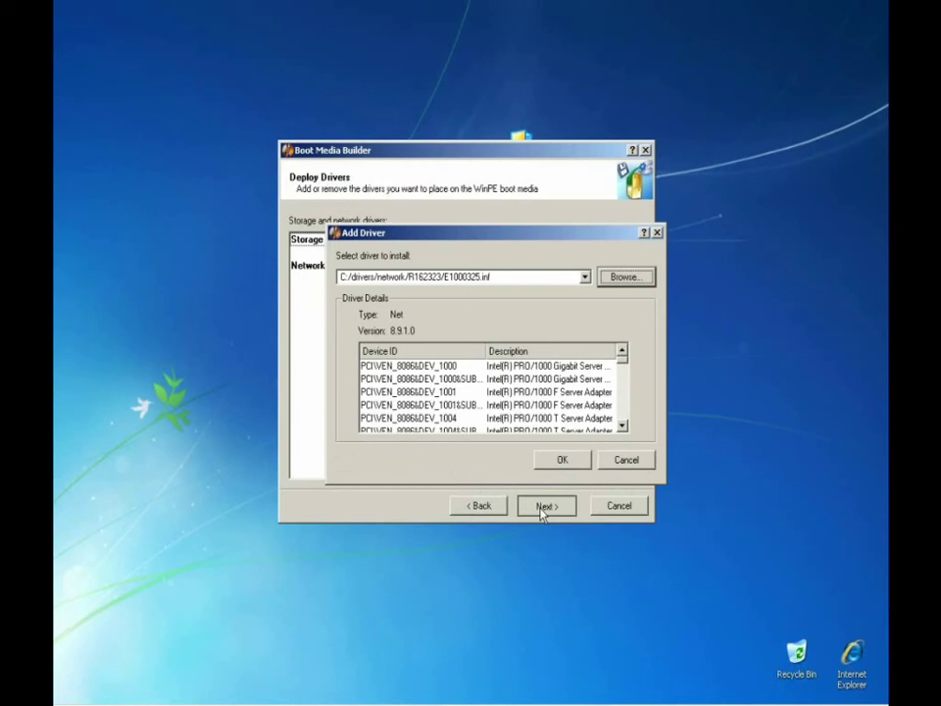
key(Return)
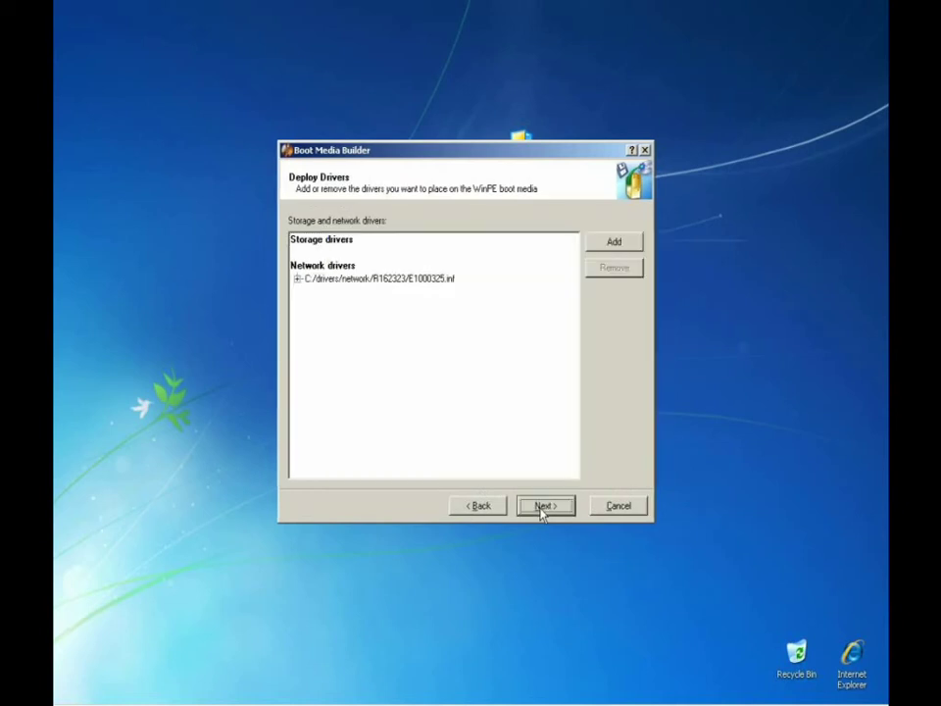
Accept the default additional files and configuration, then choose Update PXE image over .iso and .wim.
click(544, 506)
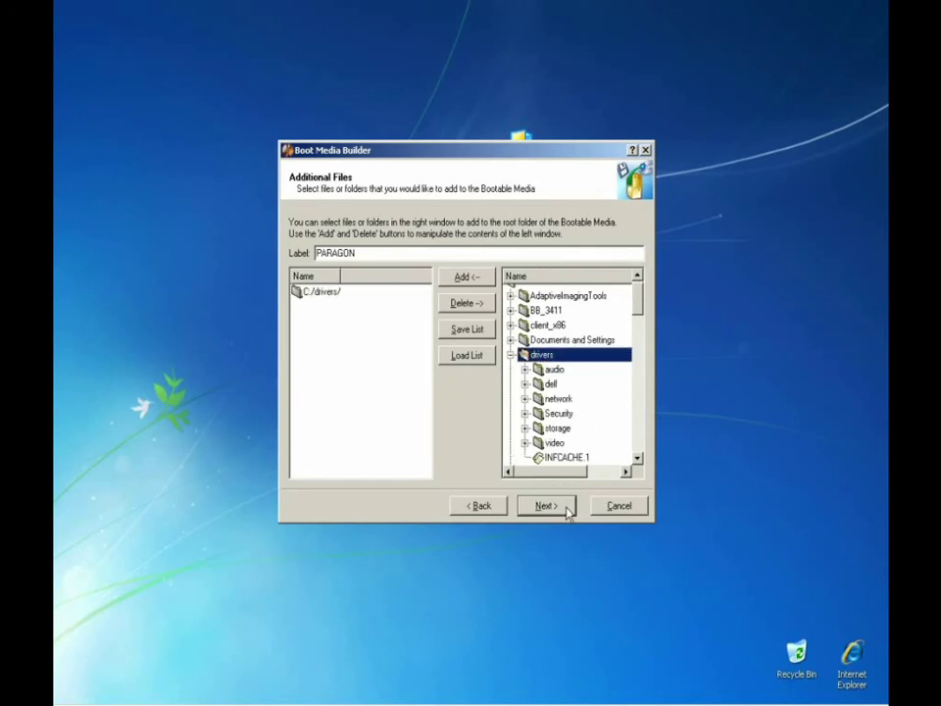
click(546, 506)
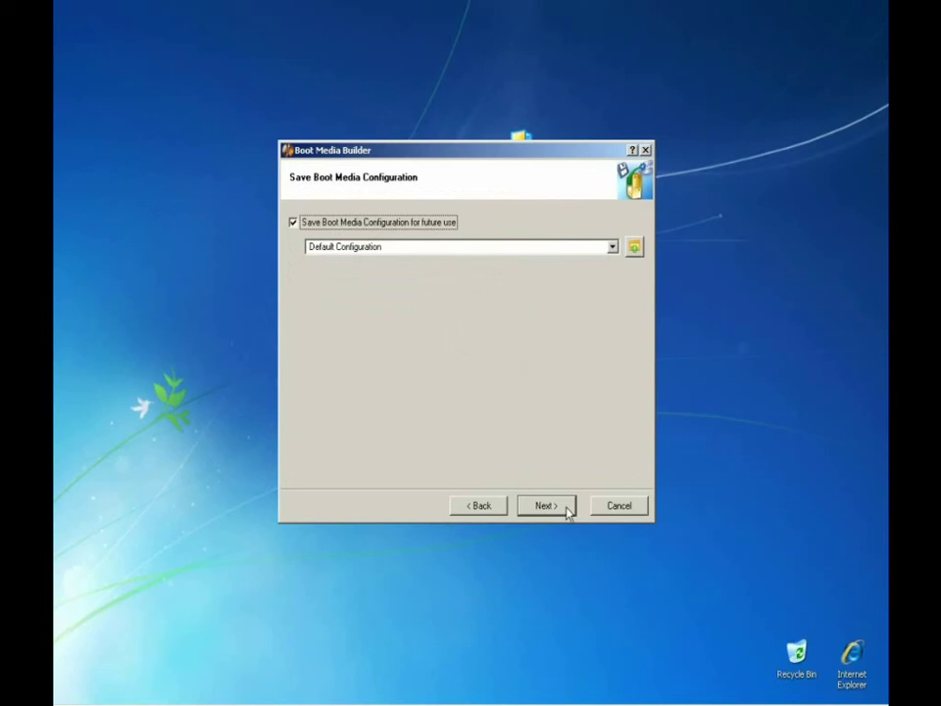
click(568, 509)
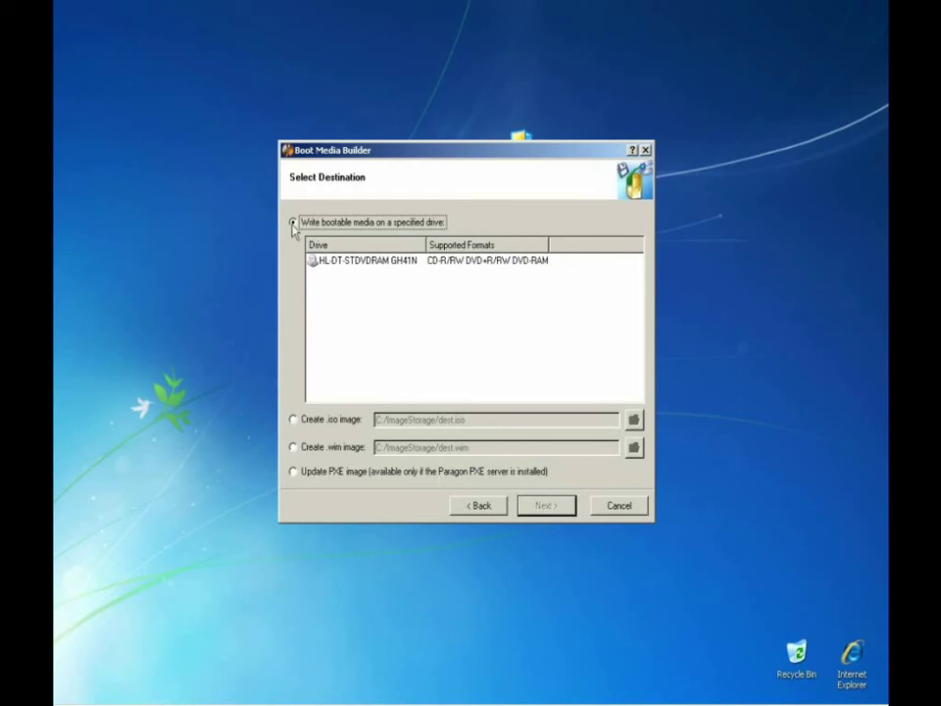
click(293, 420)
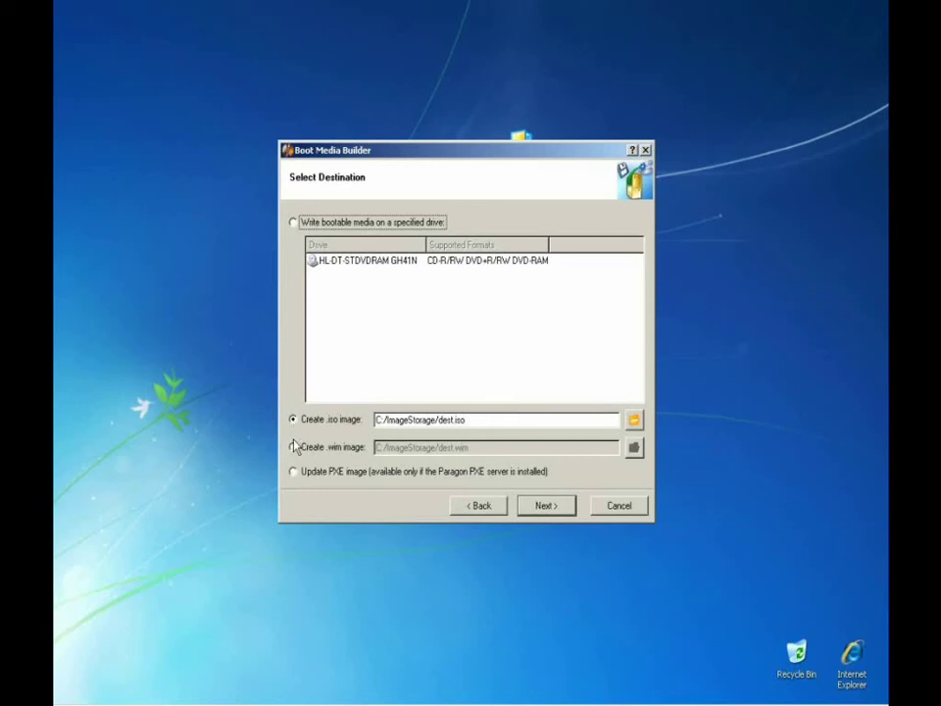
click(294, 447)
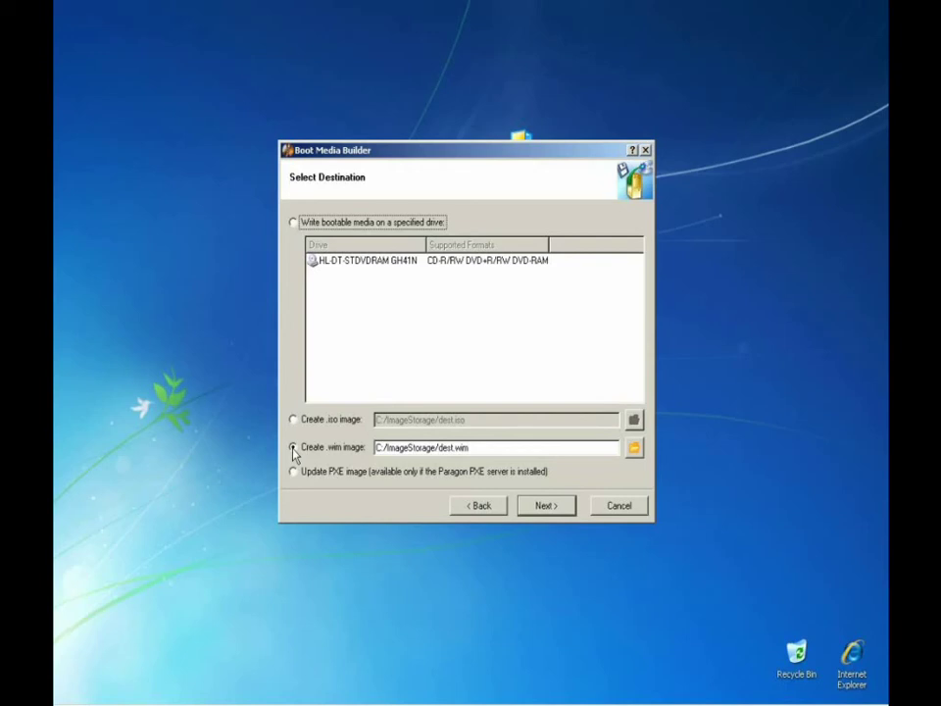
click(293, 472)
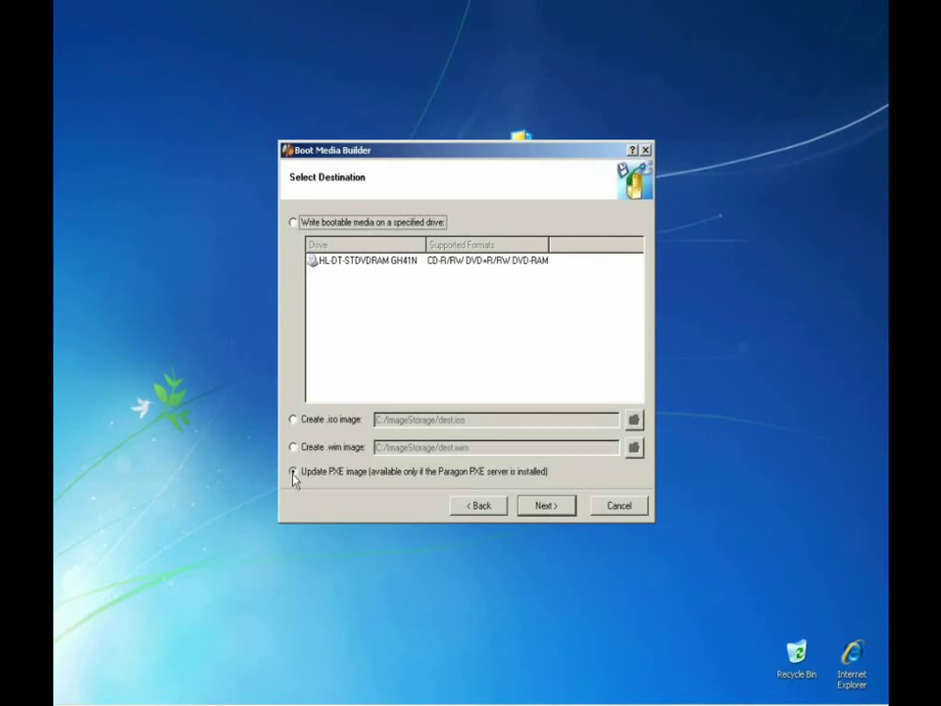
Start building the WinPE boot media from the Select Destination page.
click(546, 505)
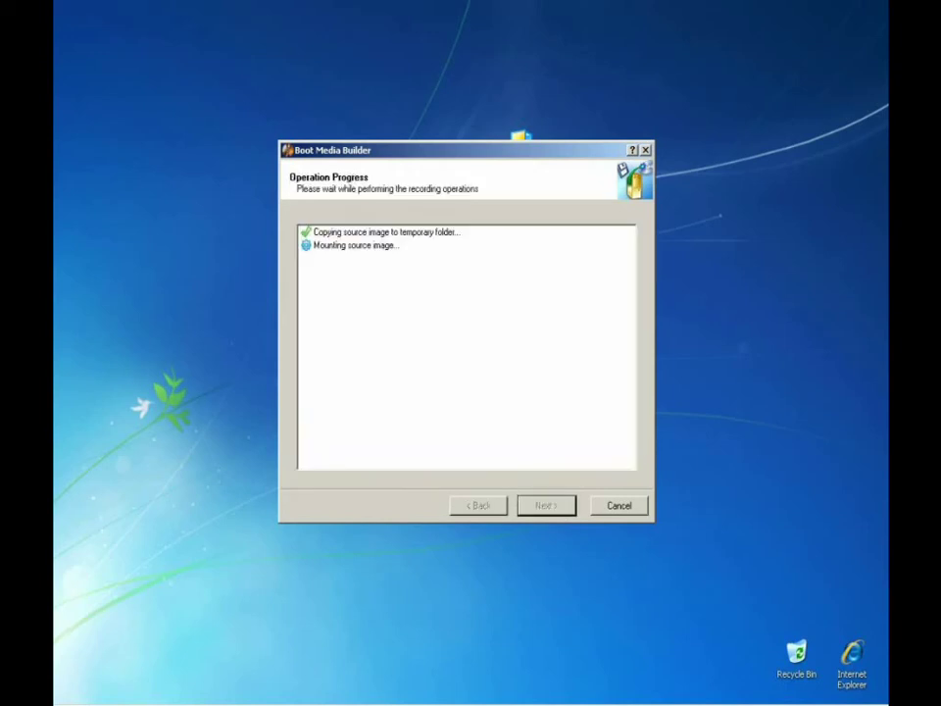